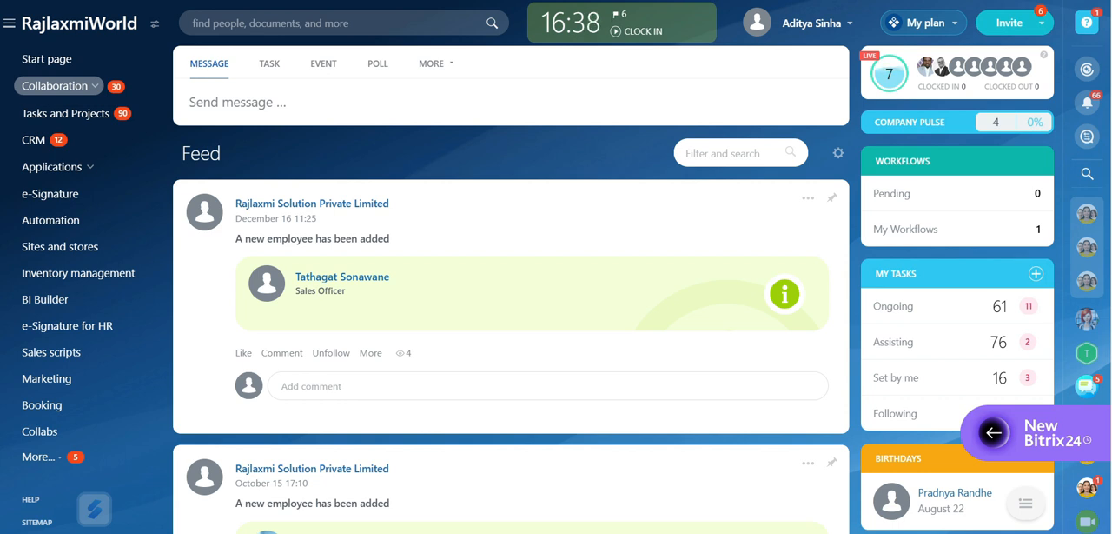
Start a new marketing email campaign from the recently used "Stimulate impulse purchase" template
left_click(50, 379)
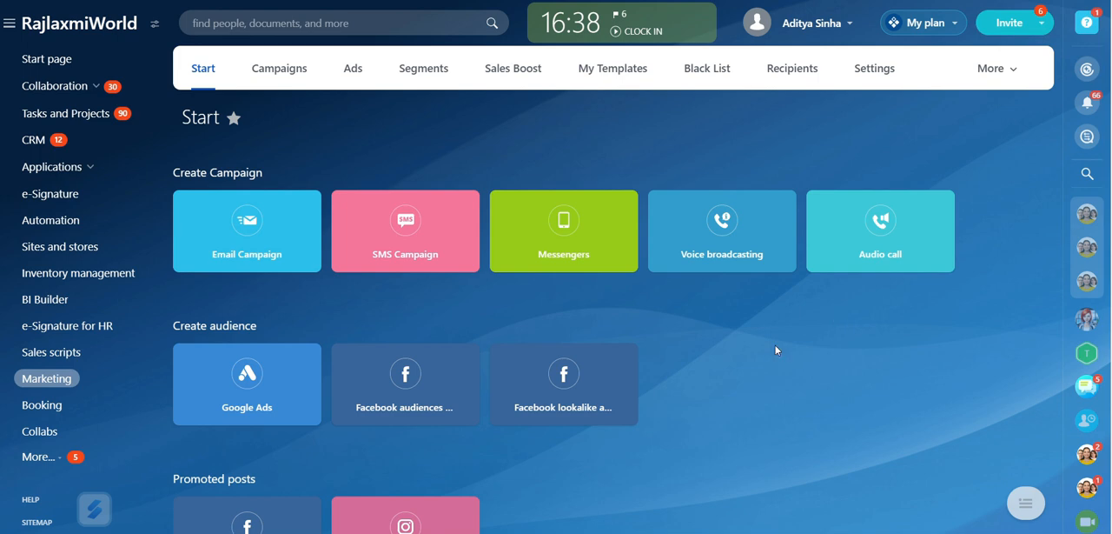
left_click(297, 254)
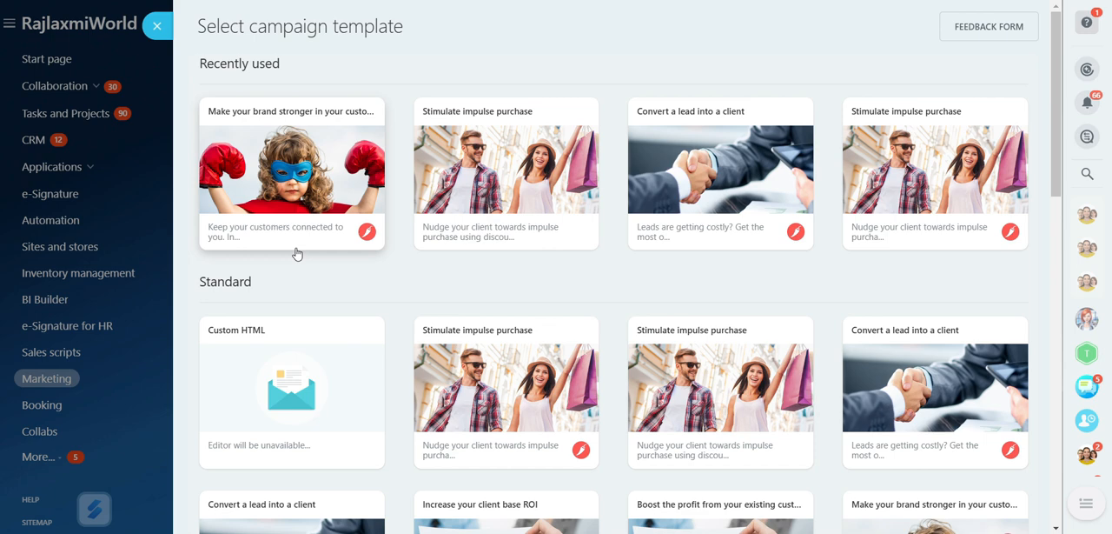
left_click(522, 190)
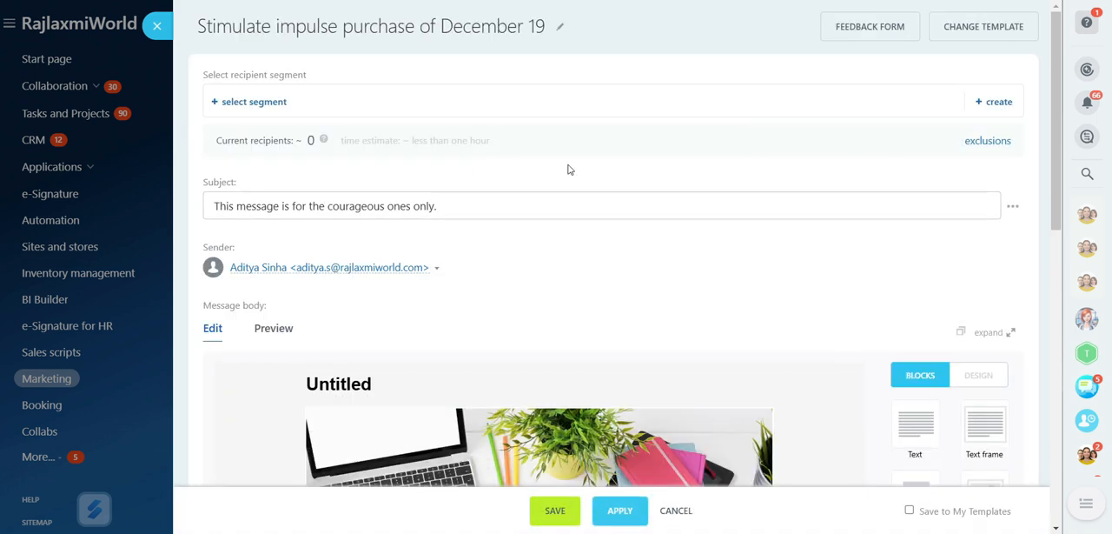
Create a new recipient segment for the campaign and name it "Today's Segment"
left_click(994, 103)
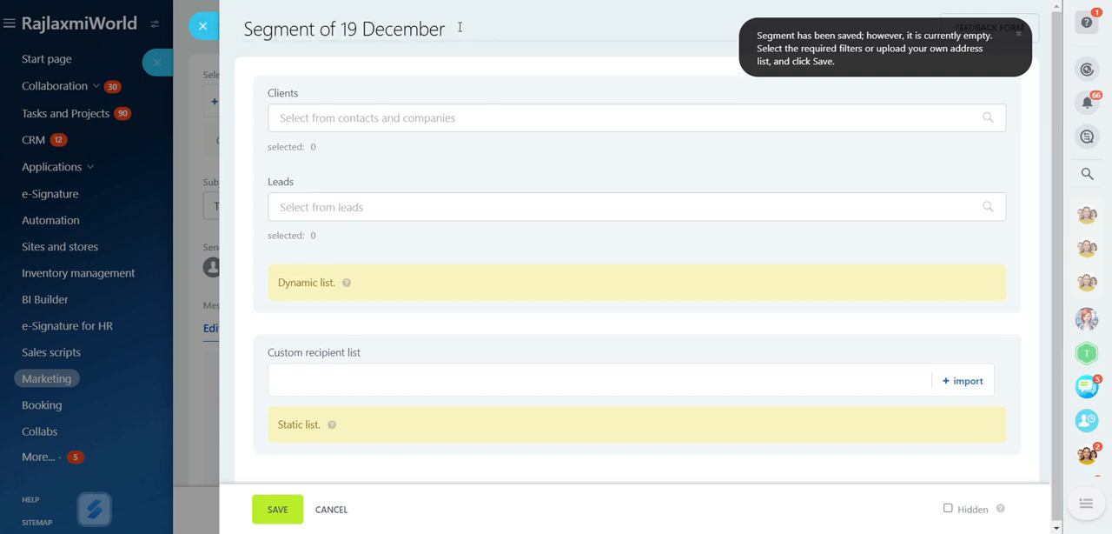
left_click(460, 27)
key("BackSpace")
key("BackSpace")
key("BackSpace")
key("BackSpace")
key("BackSpace")
key("BackSpace")
key("BackSpace")
key("BackSpace")
key("BackSpace")
key("BackSpace")
key("BackSpace")
key("BackSpace")
key("BackSpace")
key("BackSpace")
key("BackSpace")
key("BackSpace")
key("BackSpace")
key("BackSpace")
key("BackSpace")
key("BackSpace")
type("T")
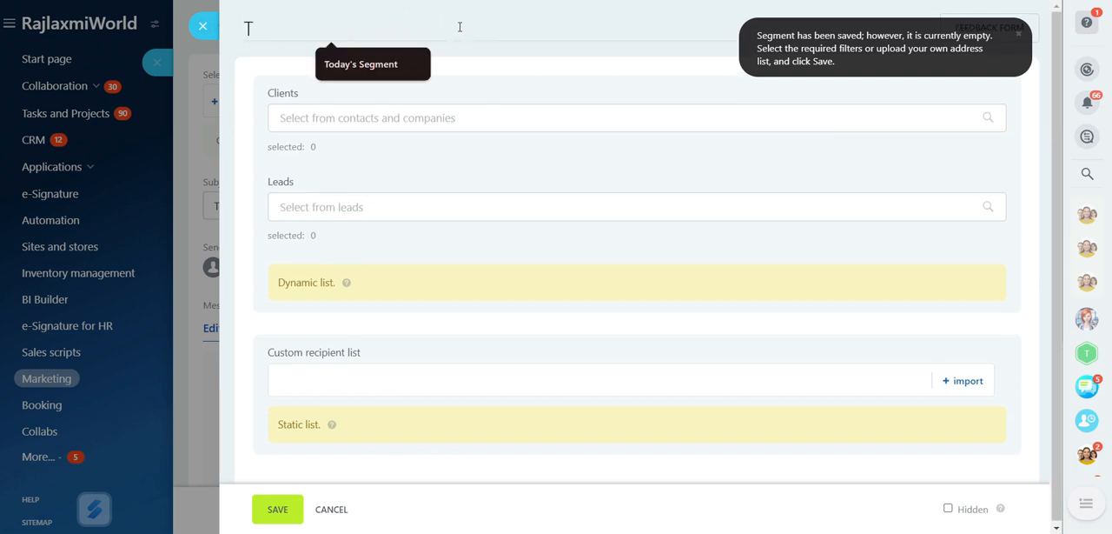
type("oad")
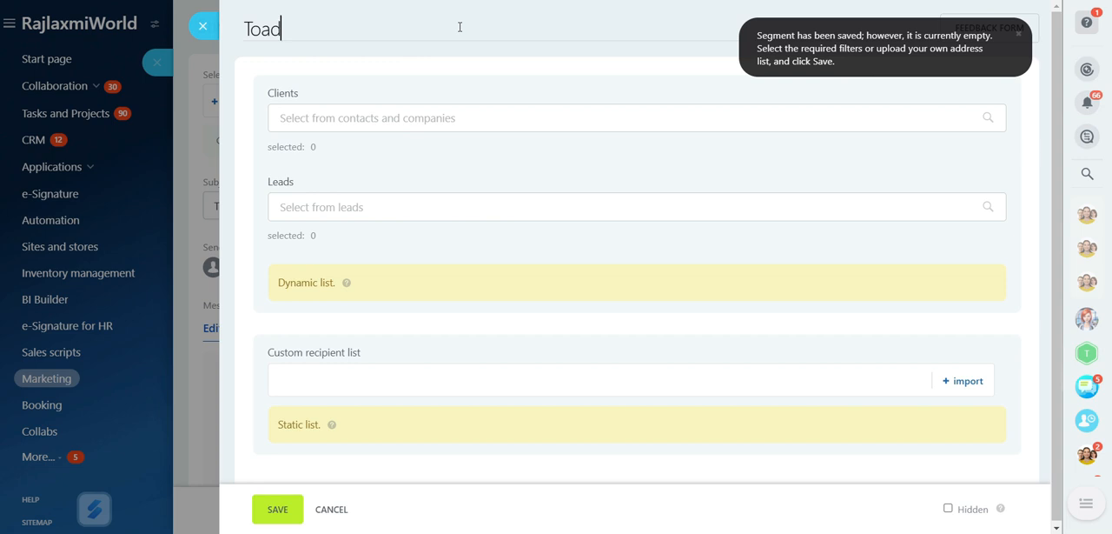
key("BackSpace")
key("BackSpace")
type("d")
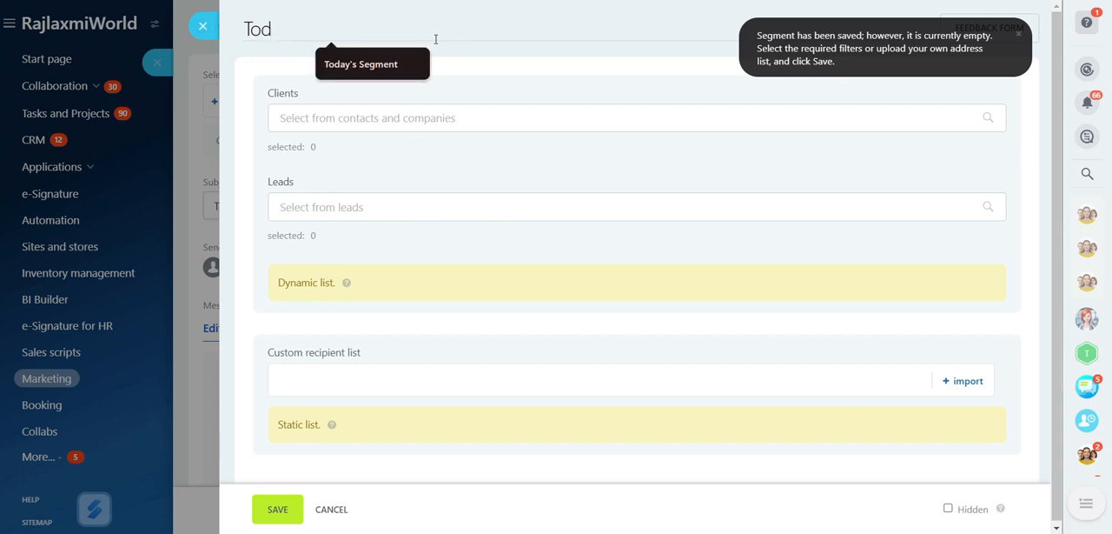
left_click(393, 64)
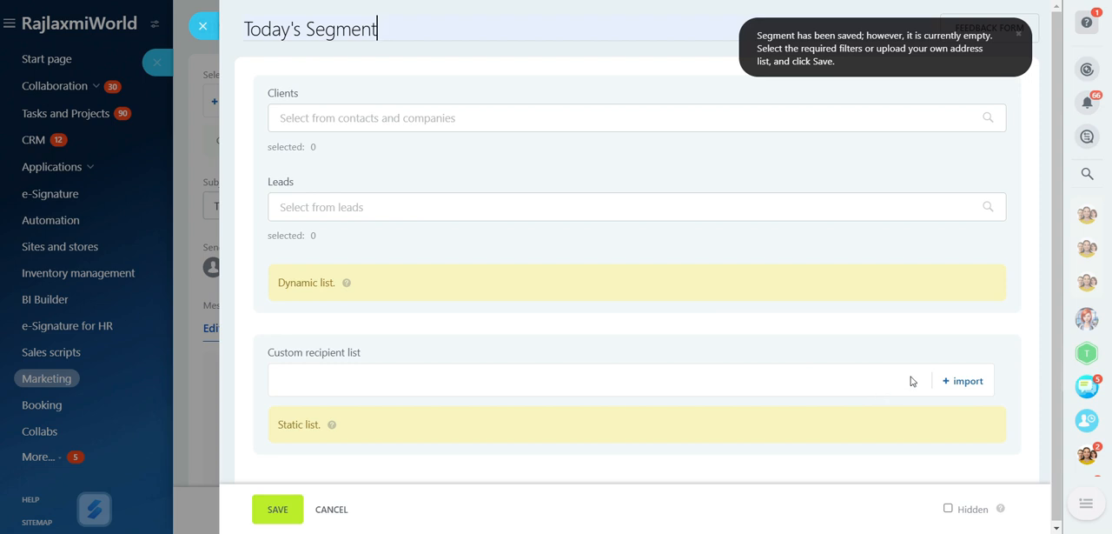
Open the import for the segment's custom recipient list and enter the first recipient's e-mail address
left_click(968, 382)
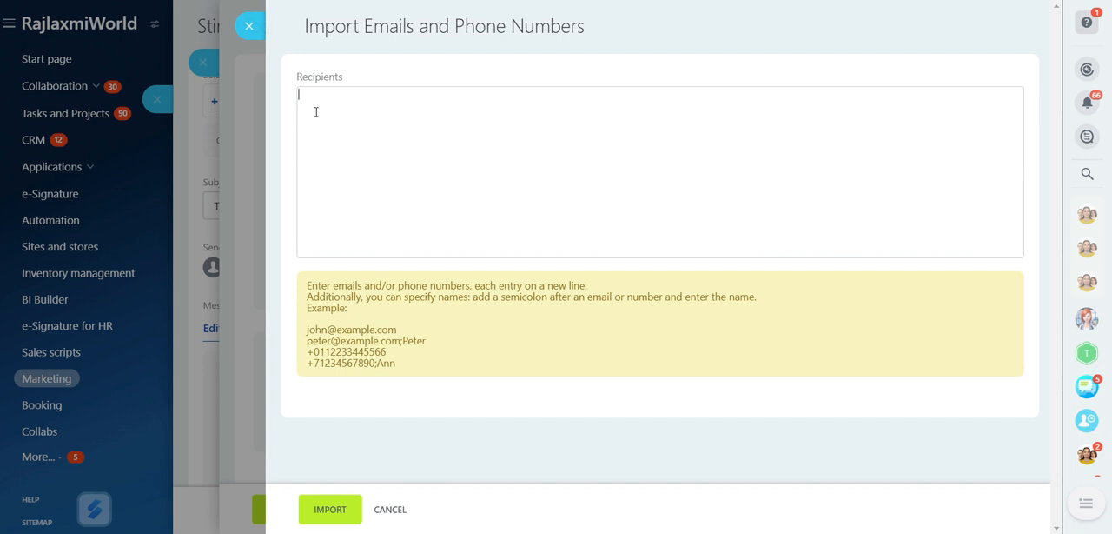
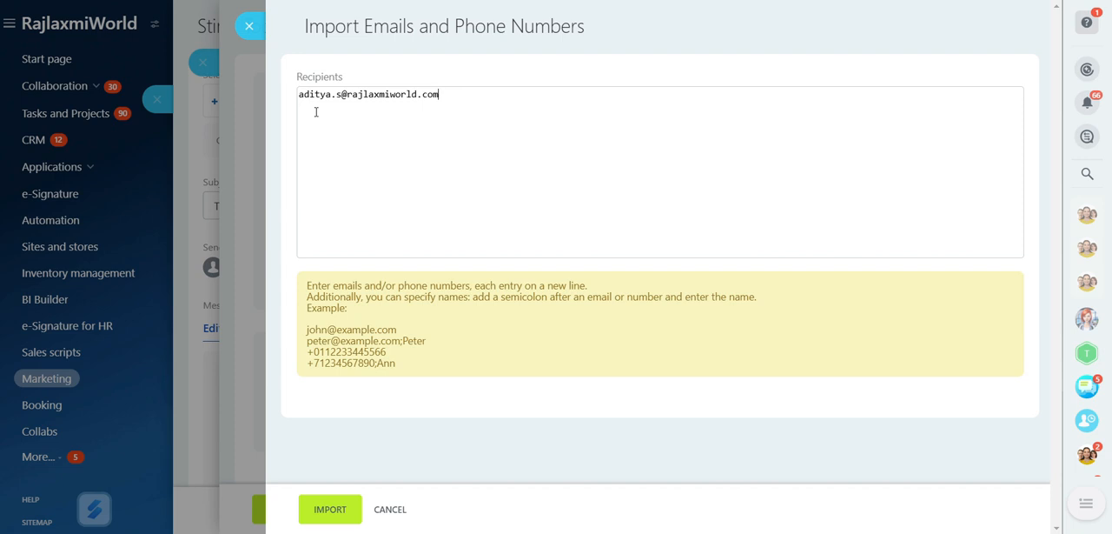
Append the first recipient's name after a semicolon and begin a new line for another entry
type(";D")
key("BackSpace")
type("Aditya")
key("Return")
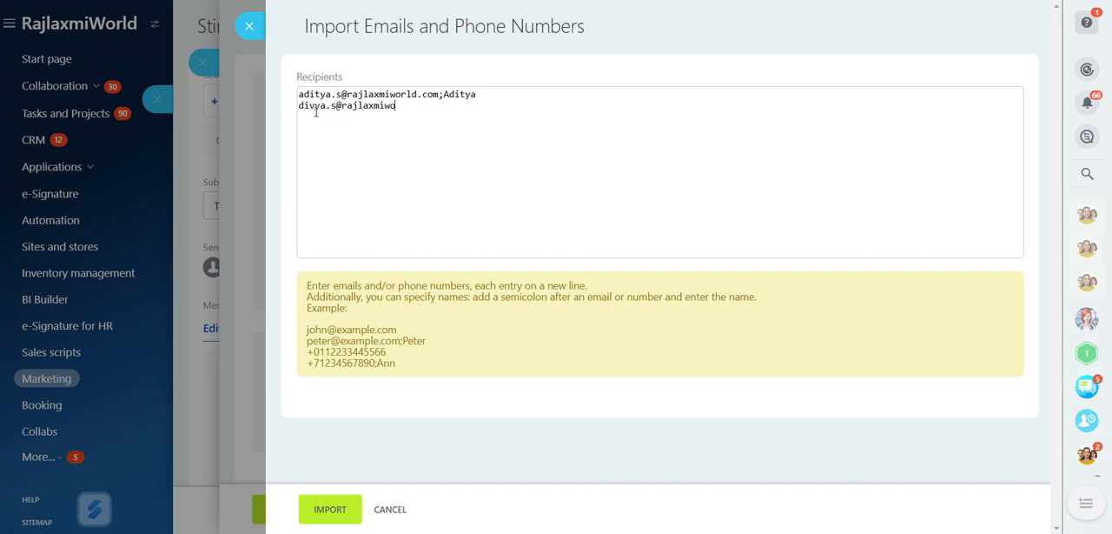
Enter the second recipient's e-mail address and save the segment with the imported recipient list
left_click(333, 514)
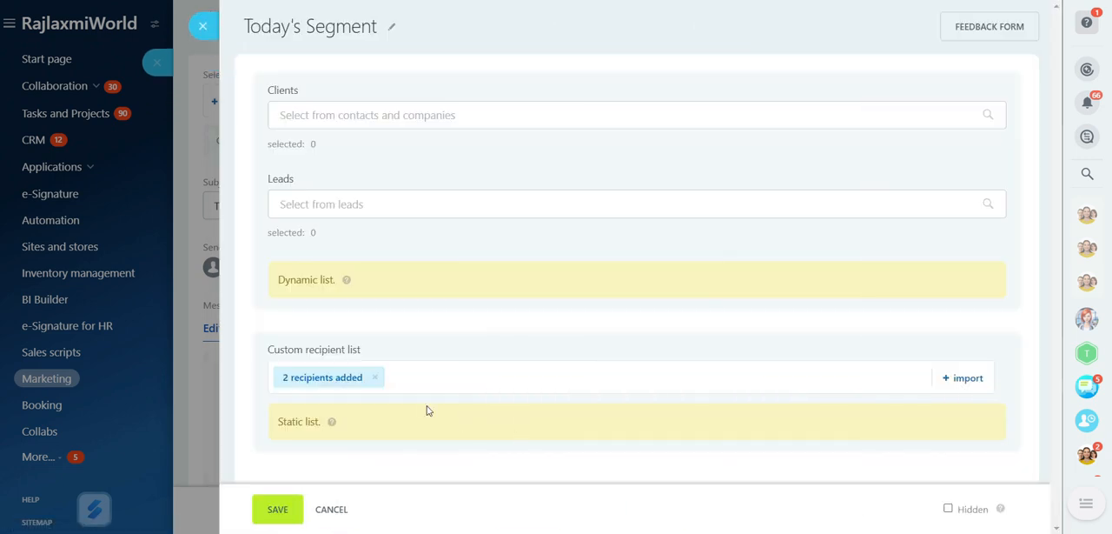
left_click(280, 519)
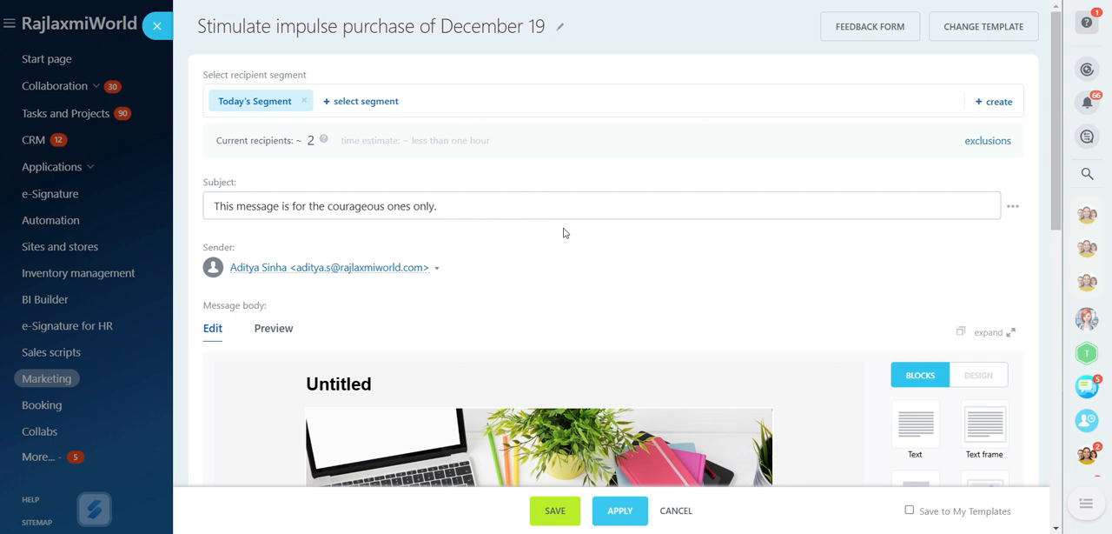
Review the campaign's message body from the header image down to the additional sending options
scroll(563, 228, "down", 3)
scroll(563, 229, "down", 2)
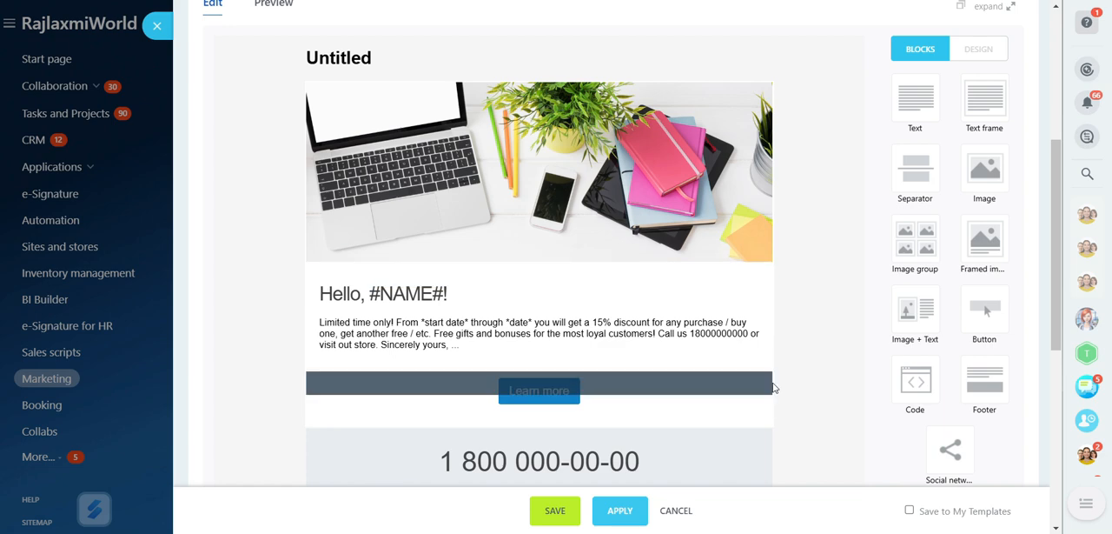
scroll(803, 429, "down", 1)
scroll(803, 428, "down", 2)
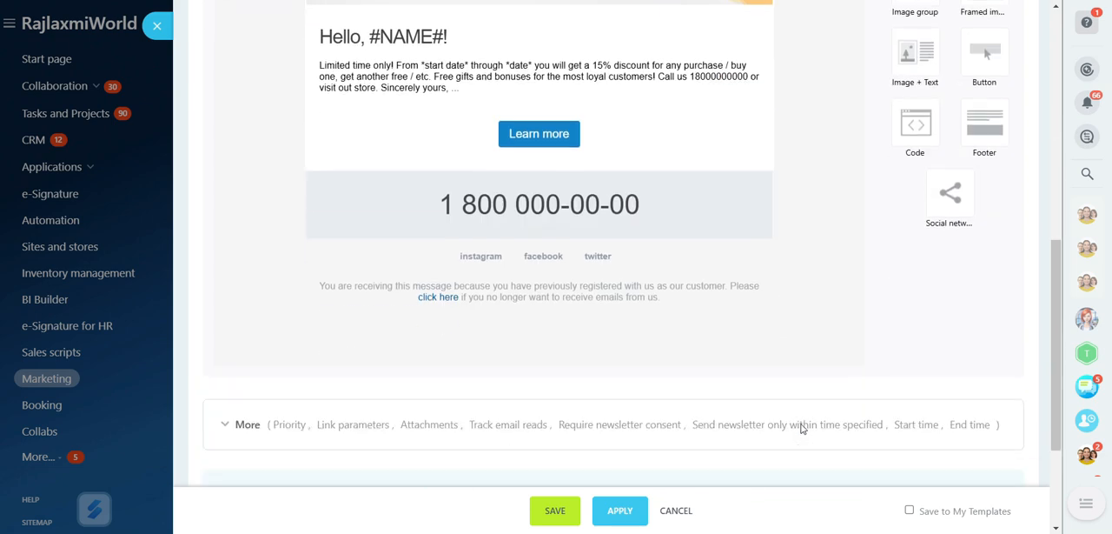